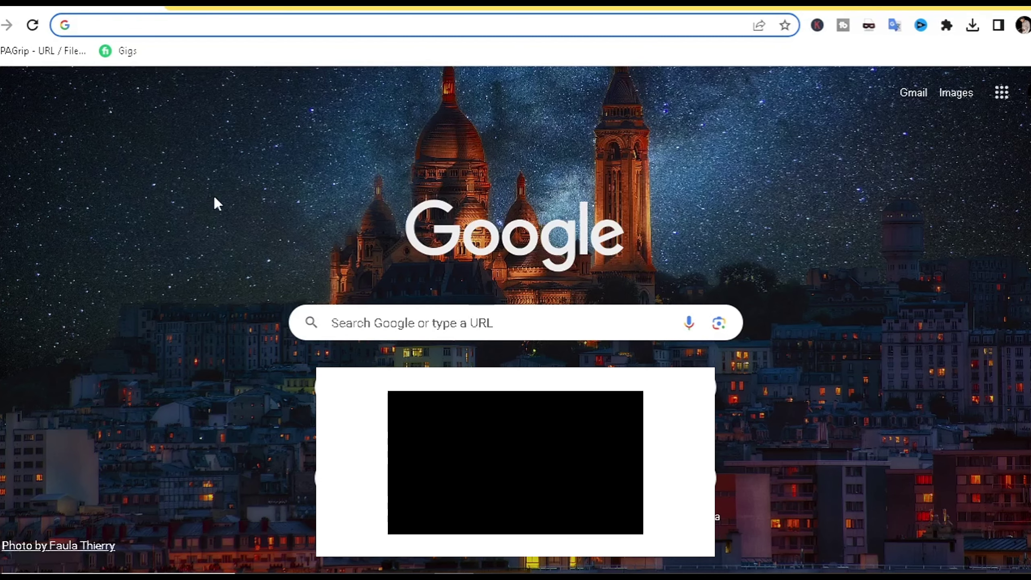
# - Search Google for 'eleven labs' and open the ElevenLabs website
pyautogui.write('ele')
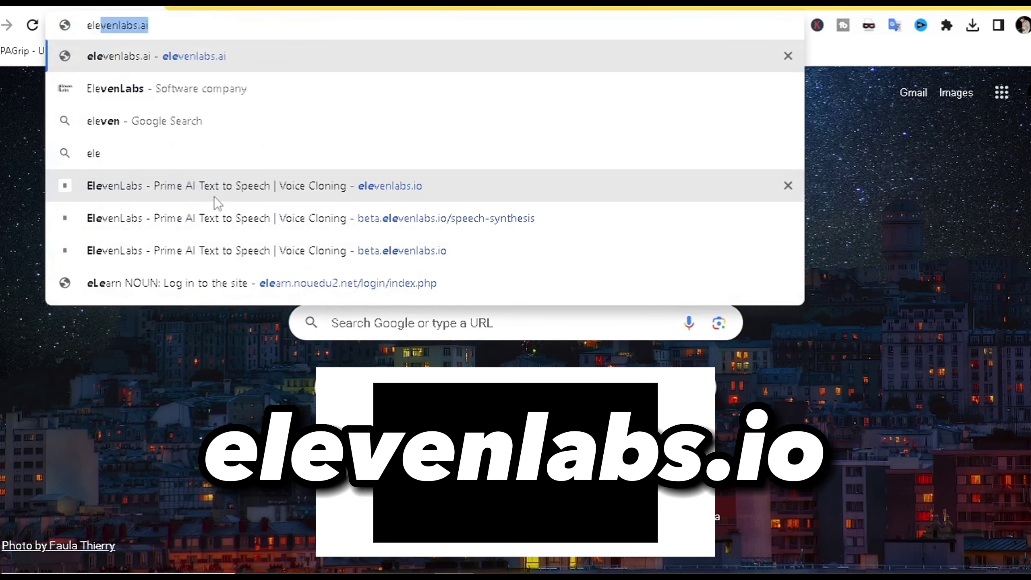
pyautogui.write('ven labs')
pyautogui.press('Return')
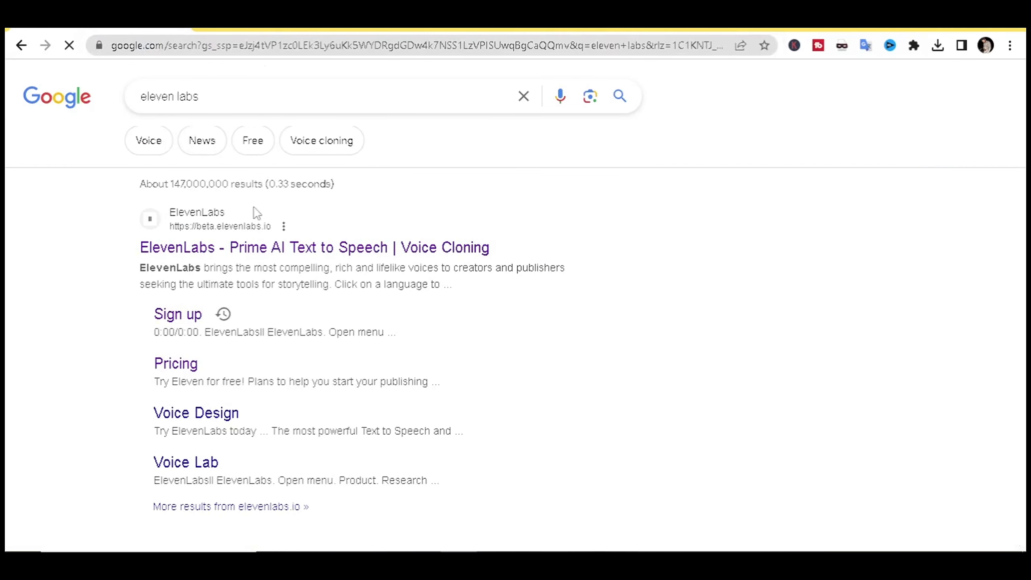
pyautogui.click(269, 248)
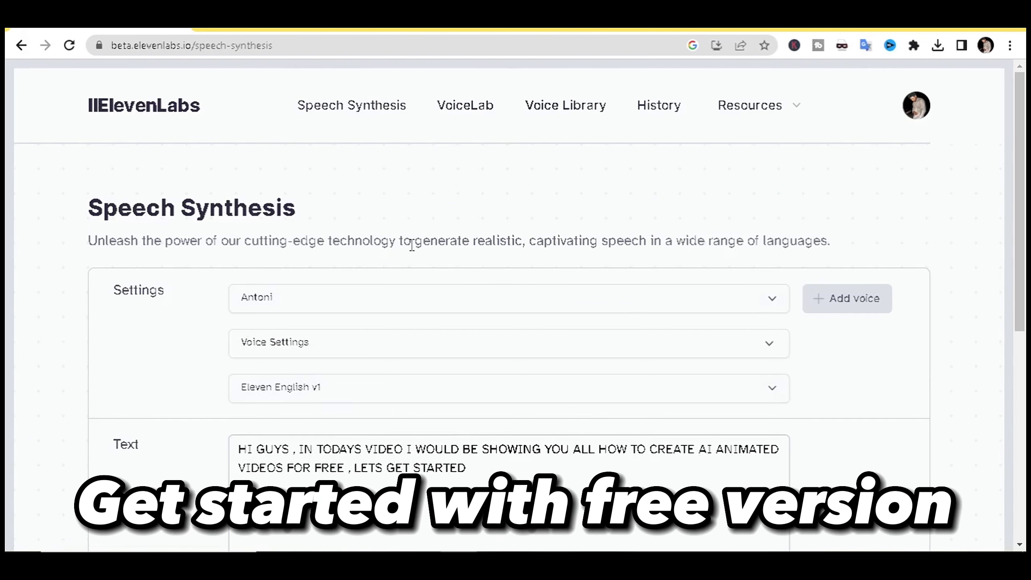
pyautogui.scroll(-5, 414, 239)
pyautogui.scroll(5, 356, 337)
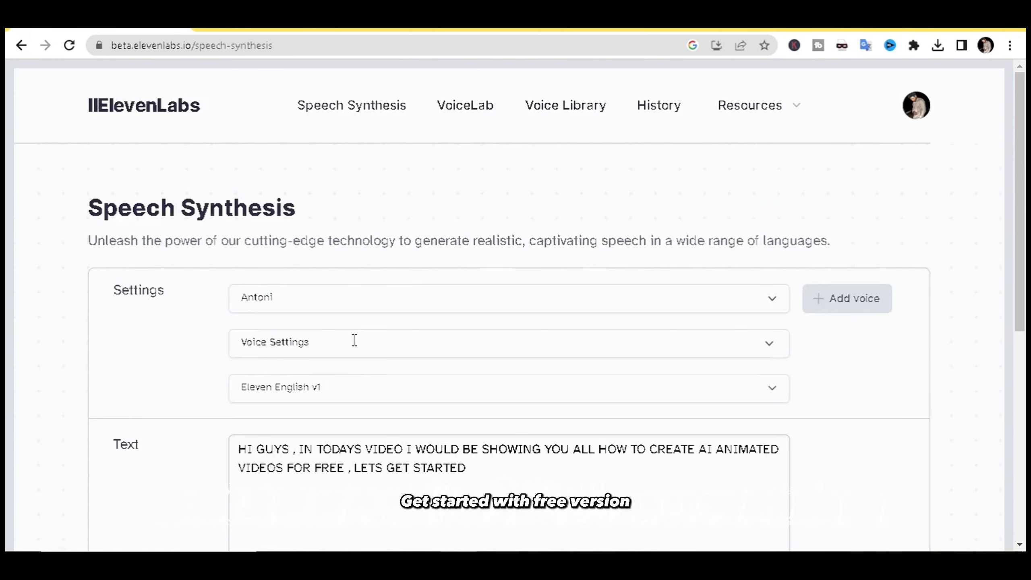
pyautogui.click(924, 118)
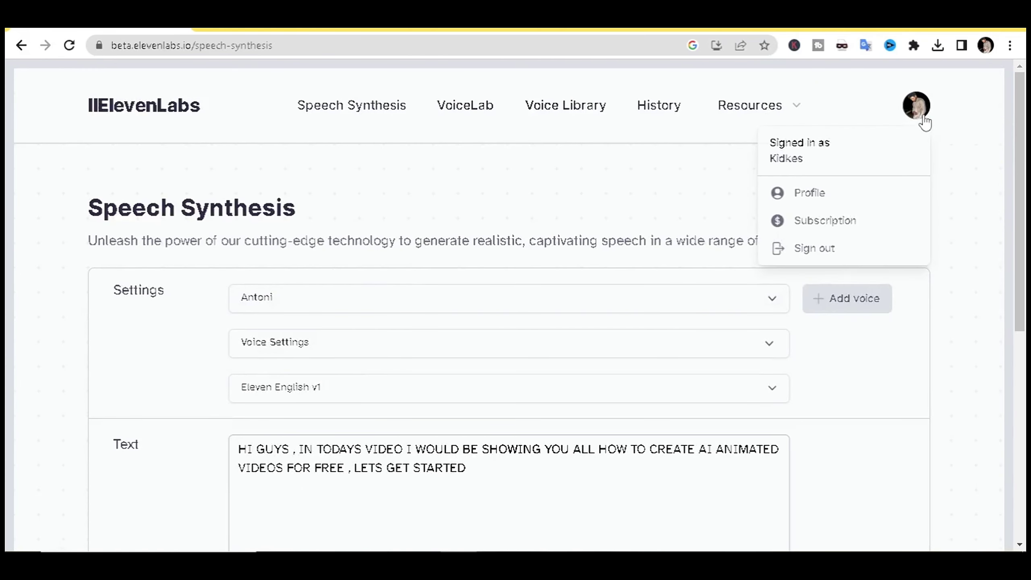
pyautogui.press('Escape')
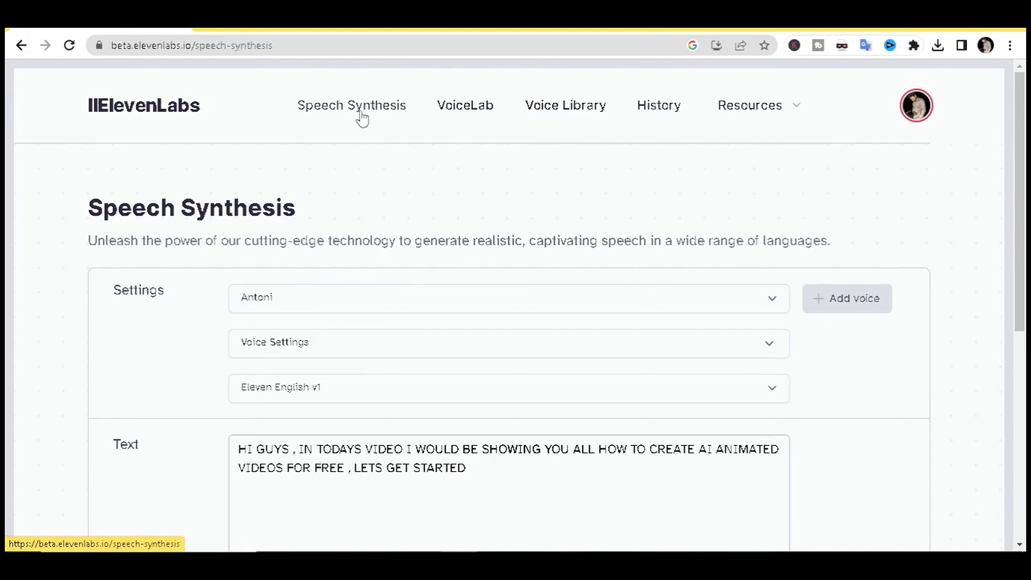
pyautogui.moveTo(74, 188); pyautogui.dragTo(884, 473)
pyautogui.click(894, 237)
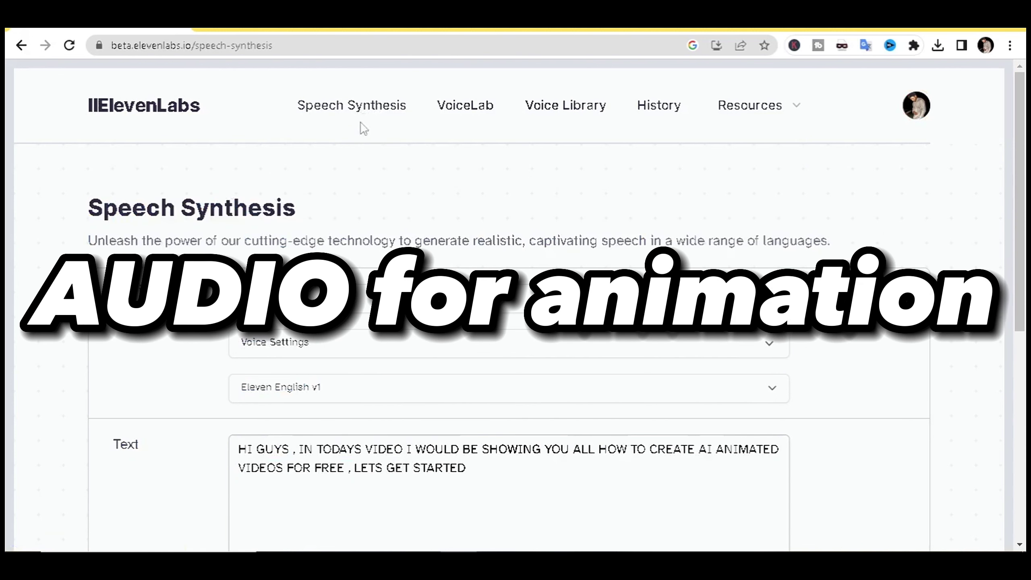
pyautogui.scroll(-3, 162, 277)
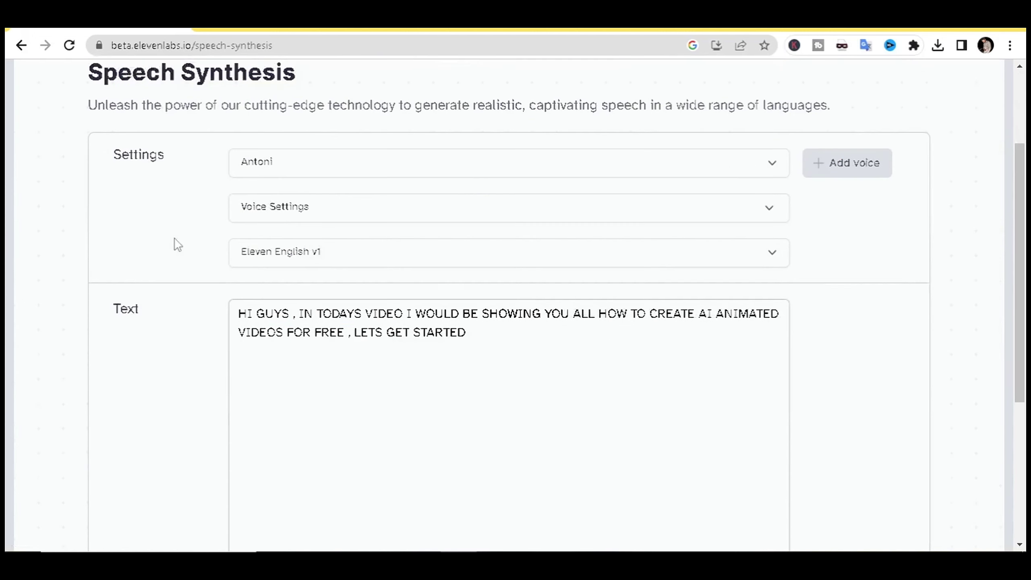
pyautogui.click(299, 155)
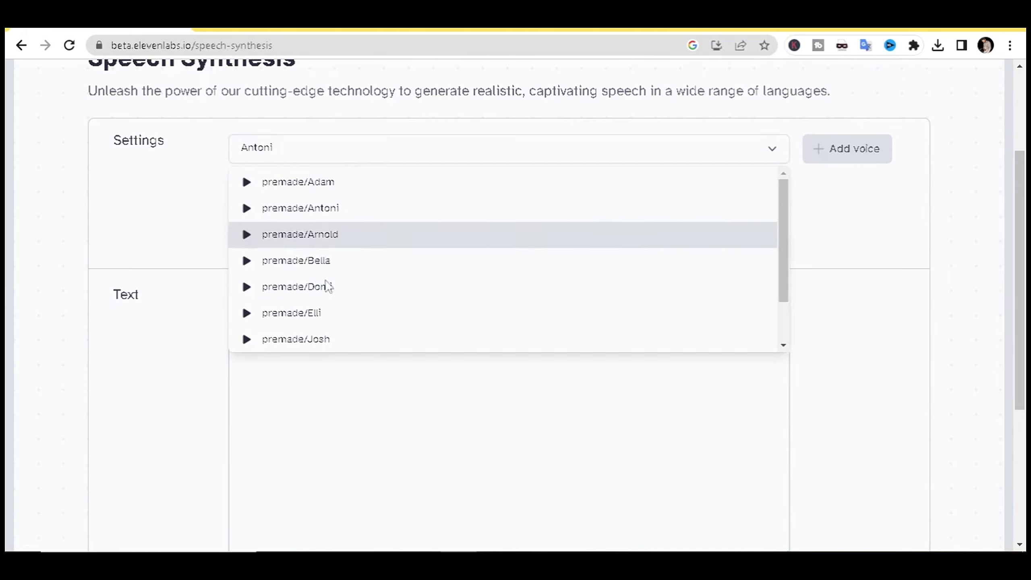
pyautogui.click(845, 198)
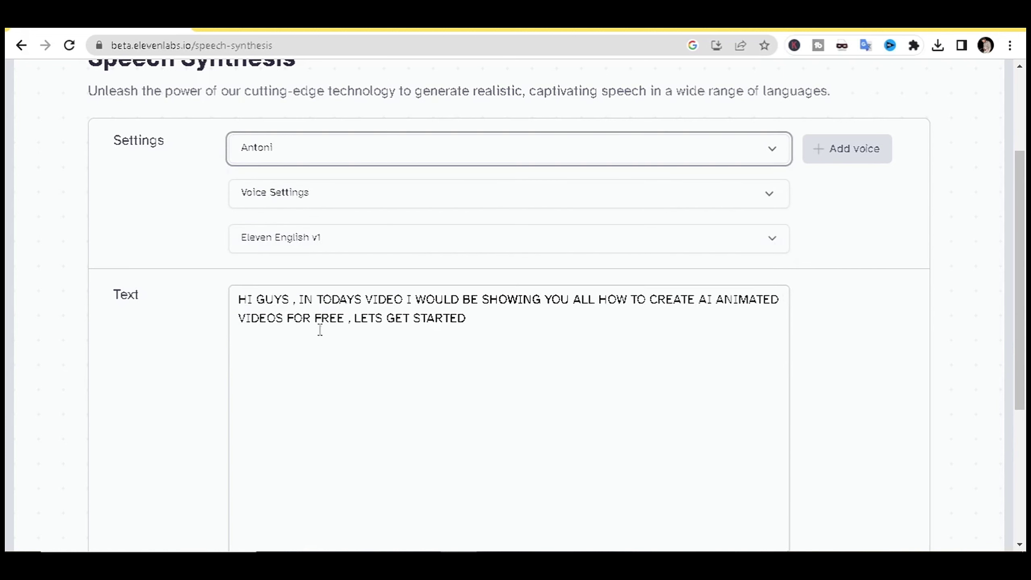
pyautogui.moveTo(481, 328); pyautogui.dragTo(227, 317)
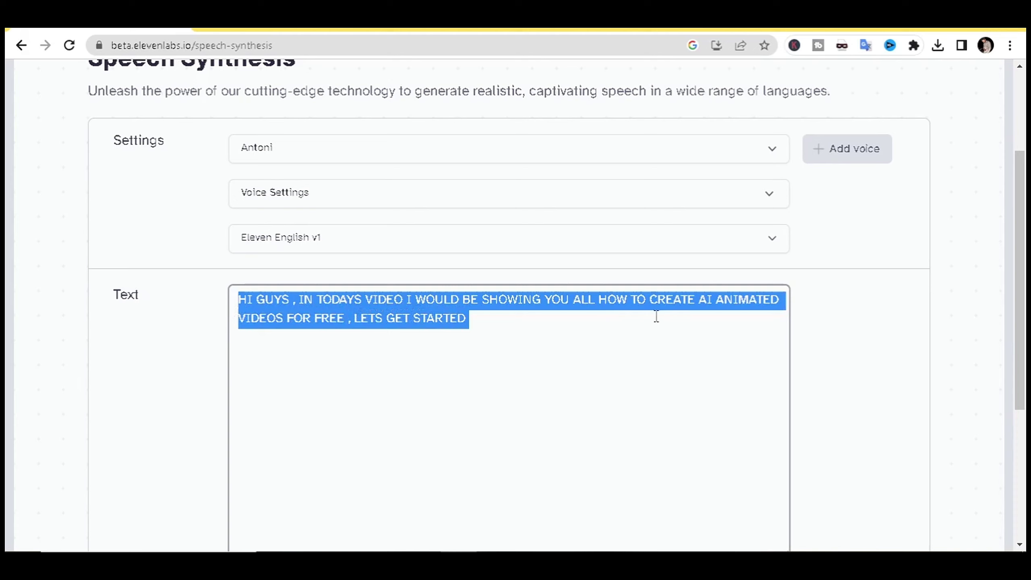
pyautogui.click(502, 337)
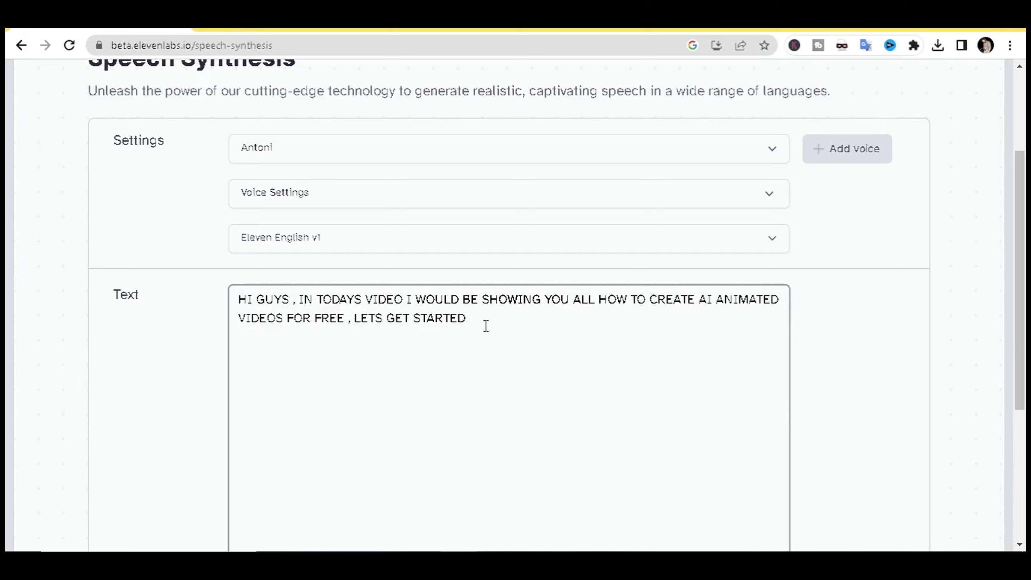
# - Generate the Antoni narration, download it as an MP3, and open a new browser tab
pyautogui.scroll(-5, 480, 320)
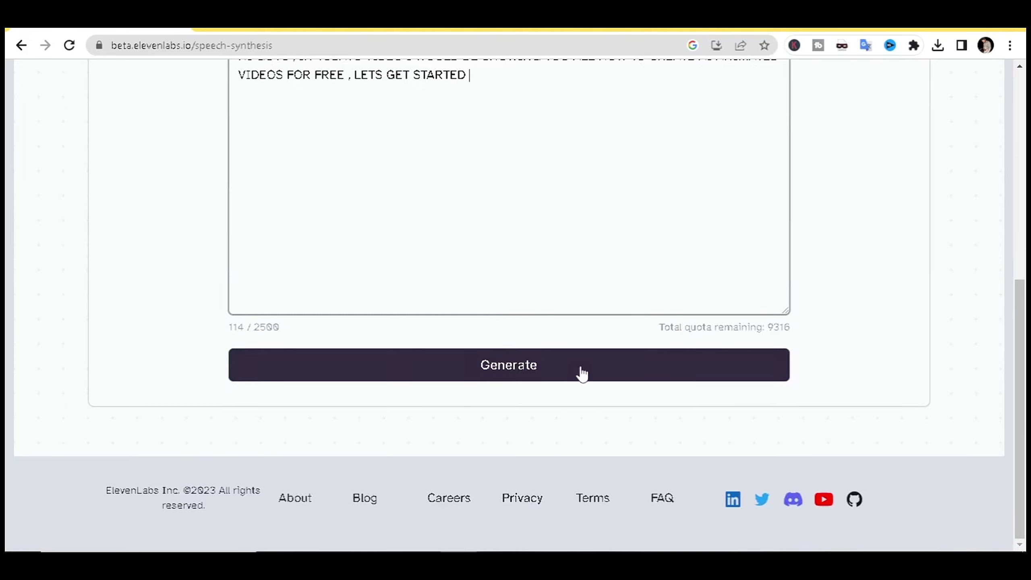
pyautogui.click(521, 370)
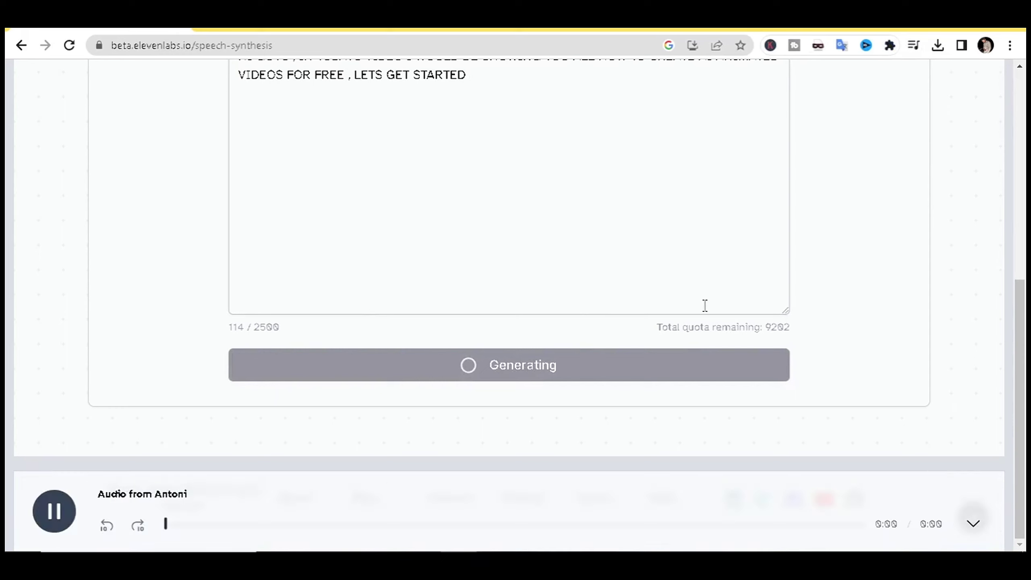
pyautogui.click(56, 512)
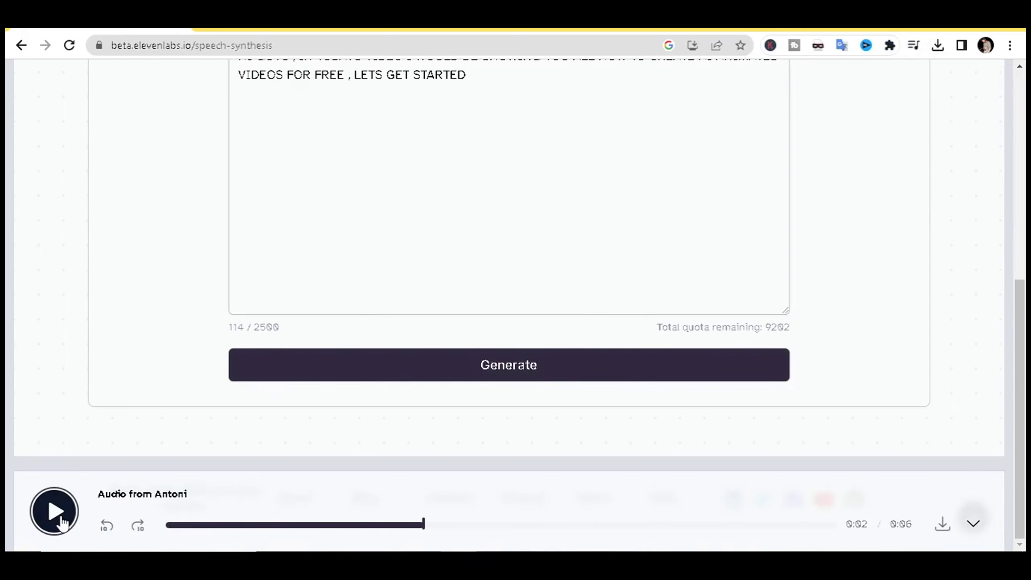
pyautogui.click(941, 527)
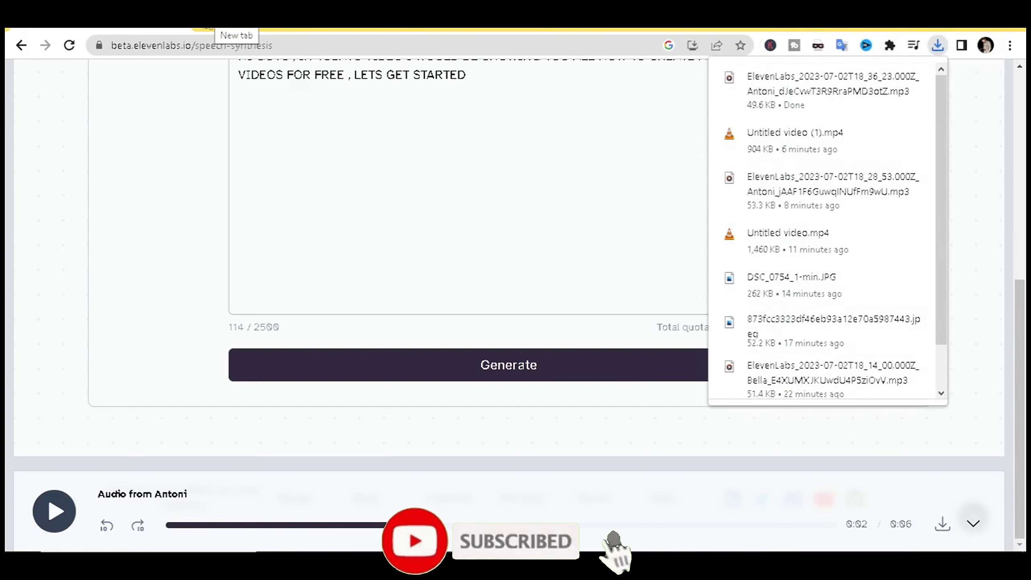
pyautogui.hotkey('ctrl', 't')
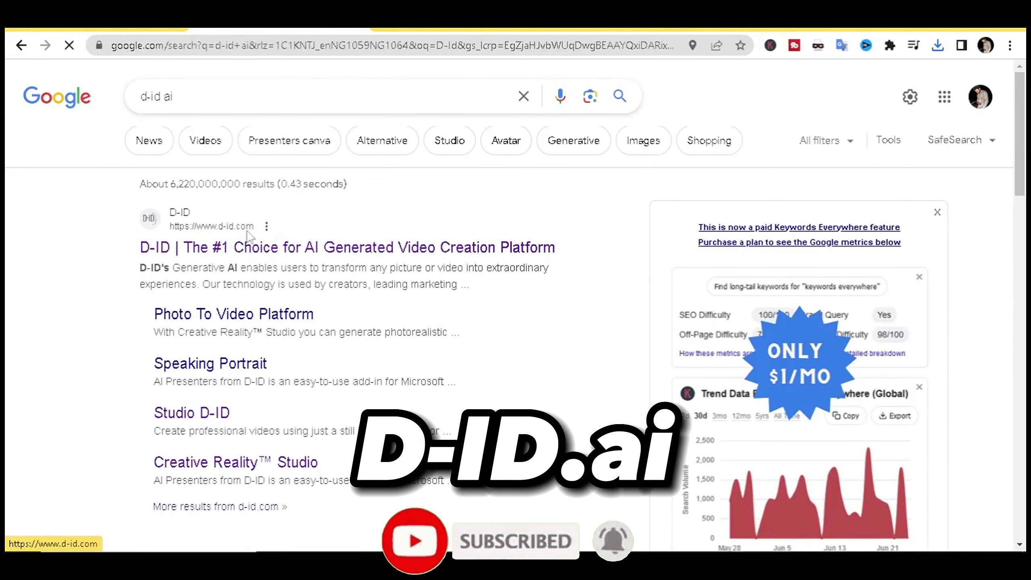
# - Open the D-ID site and start the Creative Reality Studio free trial
pyautogui.click(247, 234)
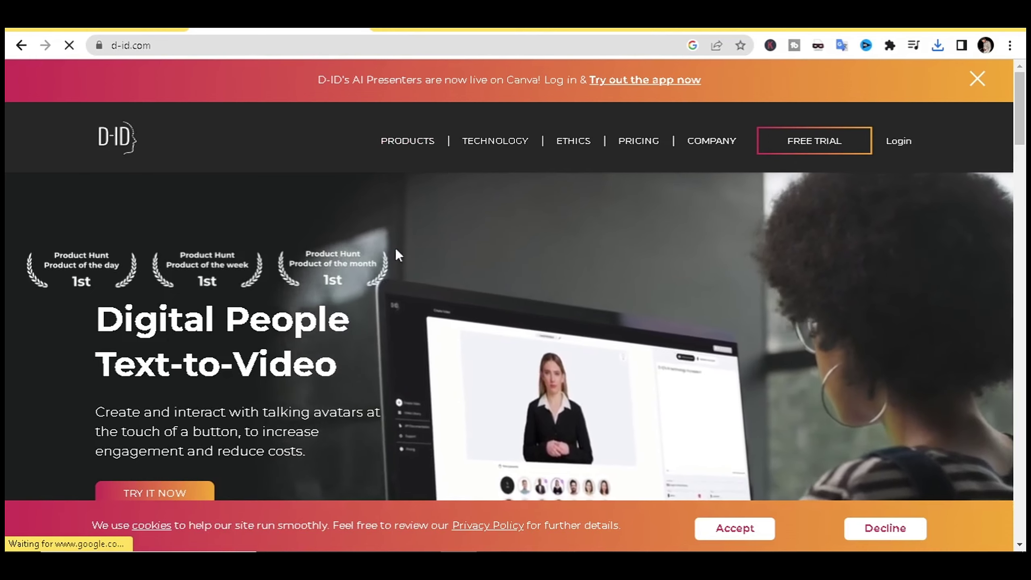
pyautogui.scroll(-3, 171, 439)
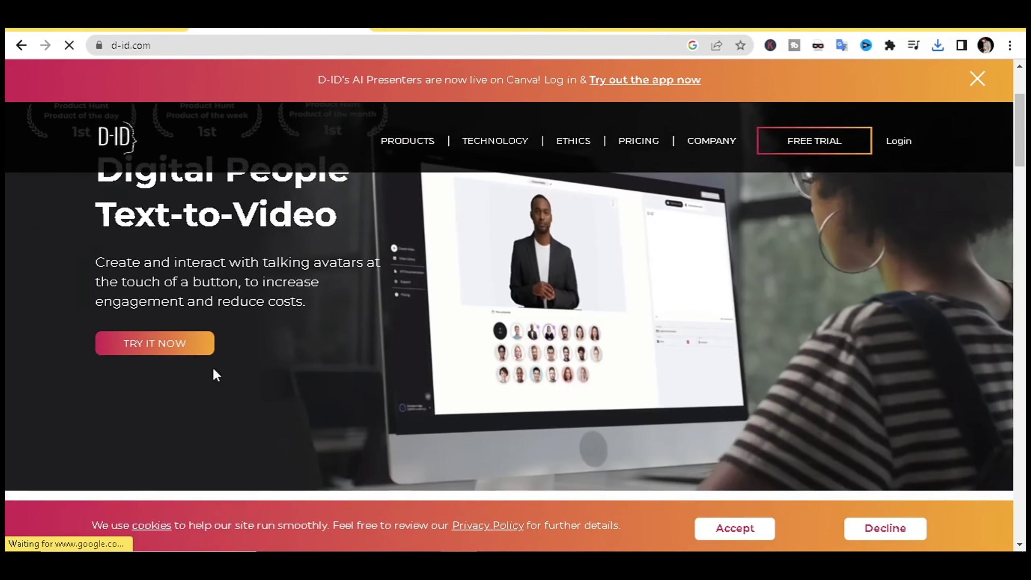
pyautogui.click(188, 350)
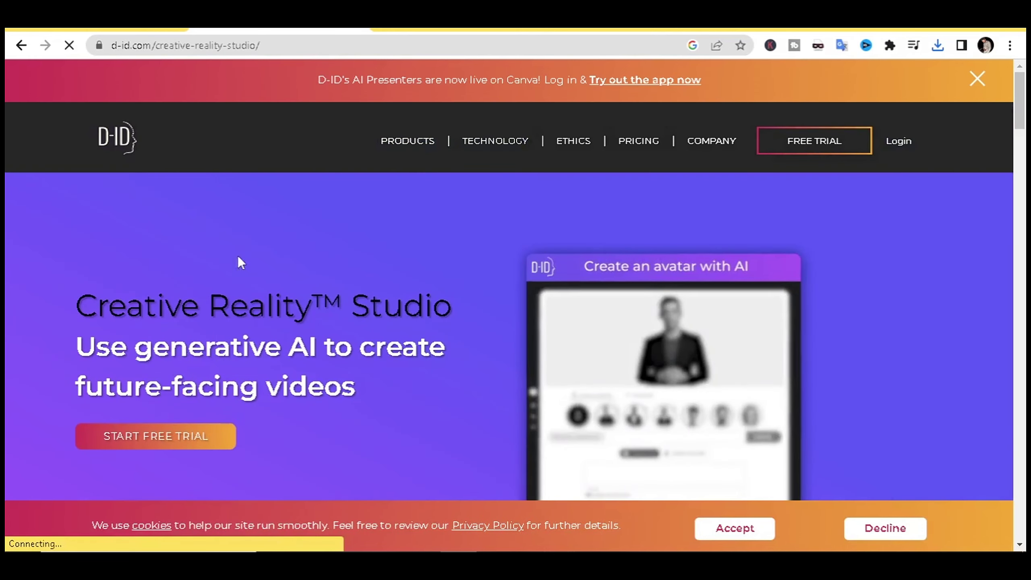
pyautogui.click(184, 442)
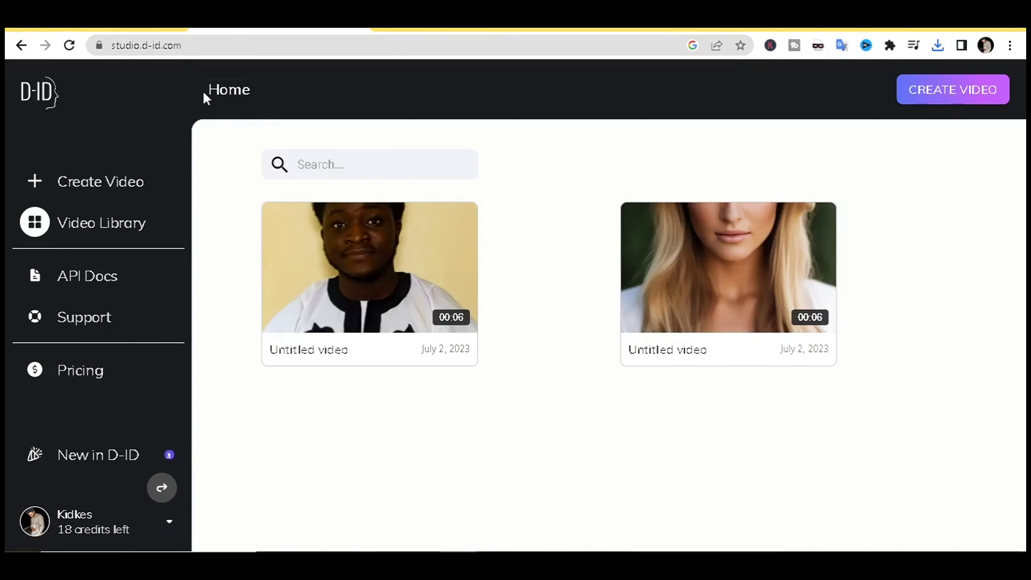
# - Start a new video and upload the cartoon baby image from Downloads as its presenter
pyautogui.click(49, 188)
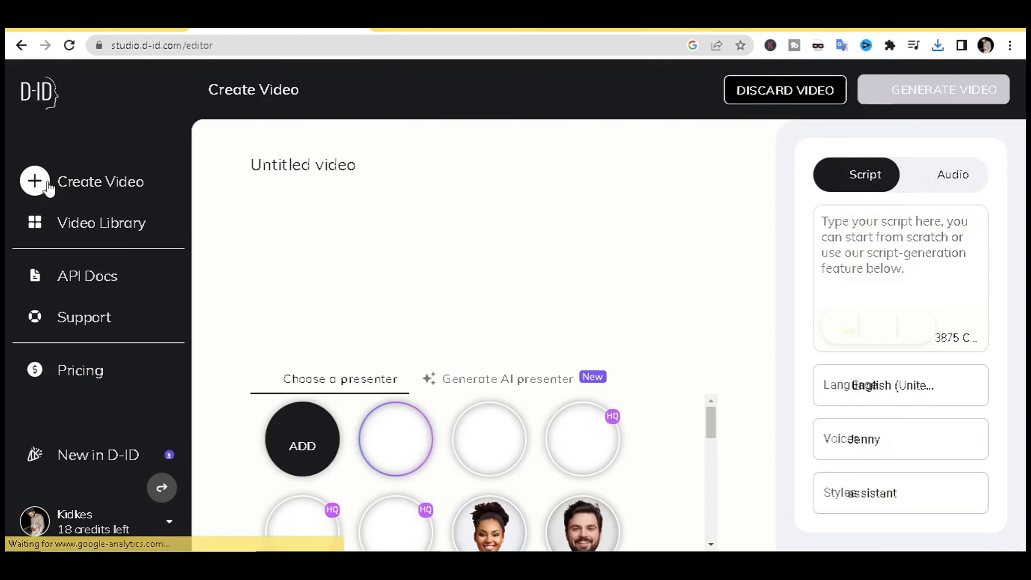
pyautogui.scroll(-5, 438, 430)
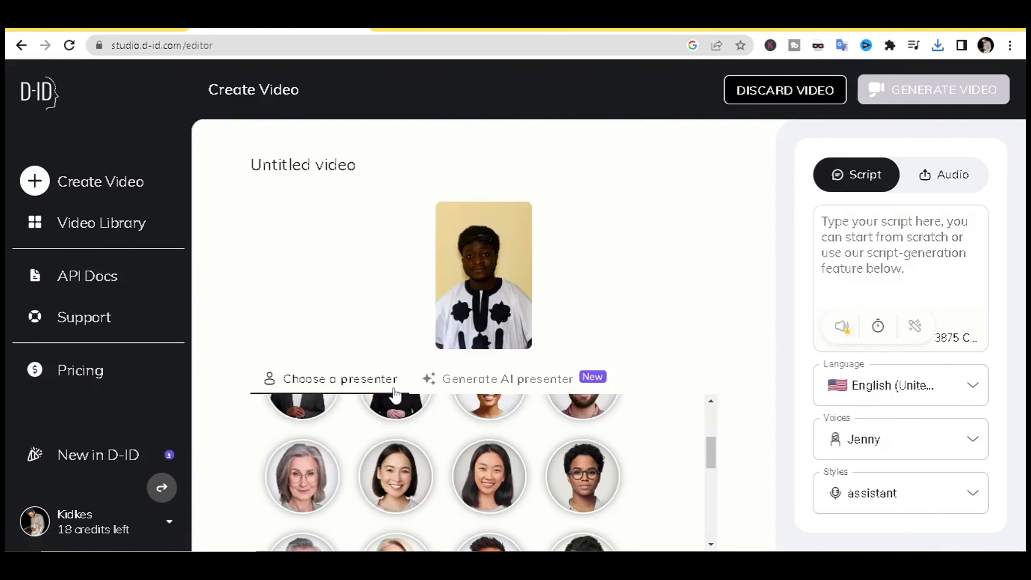
pyautogui.scroll(5, 447, 439)
pyautogui.scroll(-5, 477, 446)
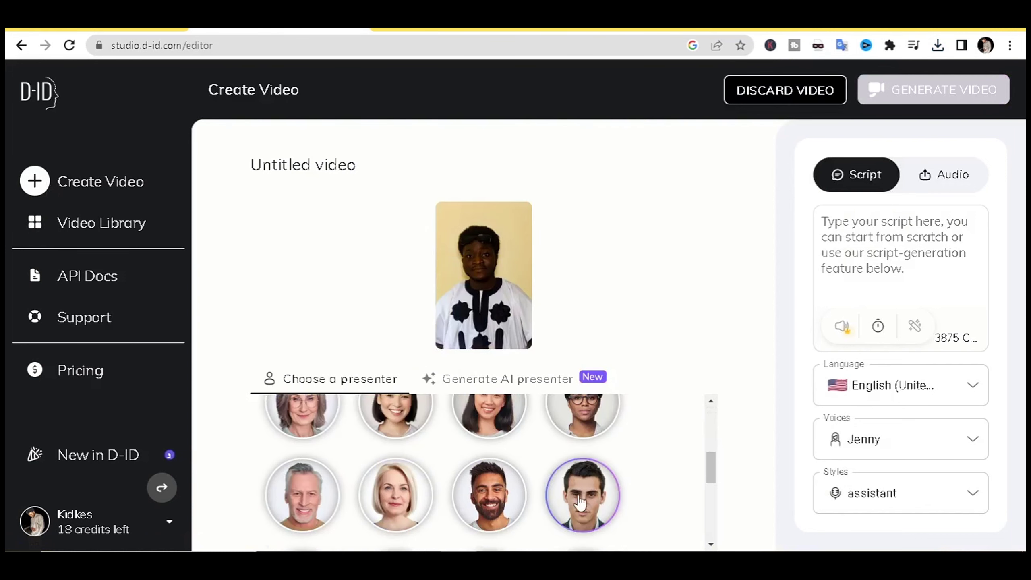
pyautogui.scroll(-3, 570, 463)
pyautogui.scroll(4, 449, 456)
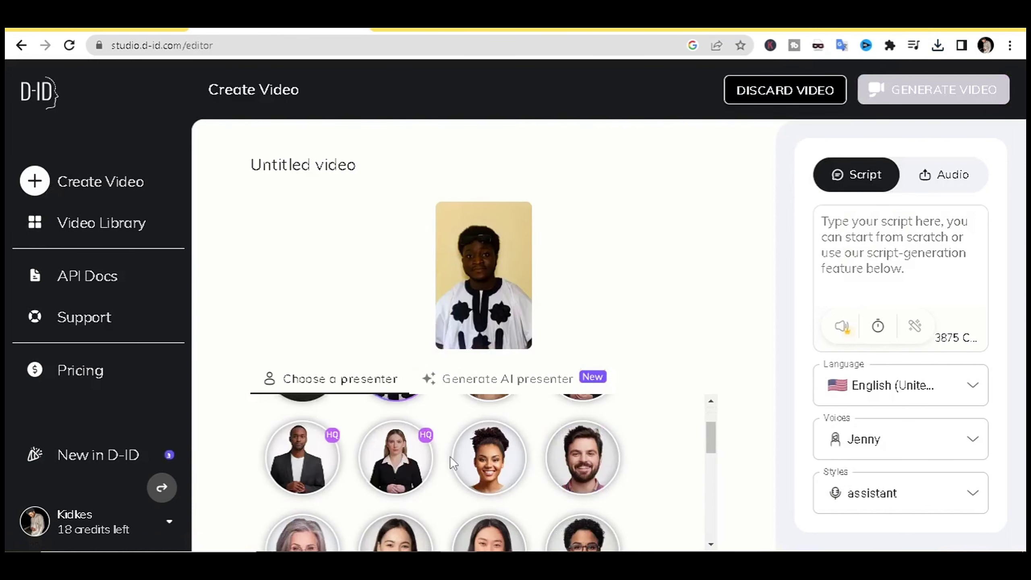
pyautogui.moveTo(295, 444)
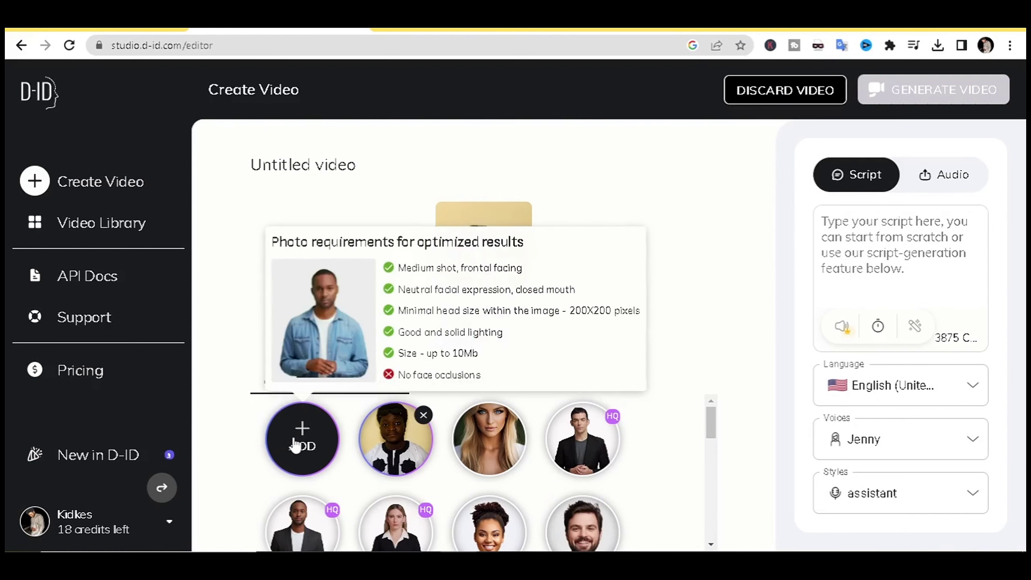
pyautogui.click(309, 446)
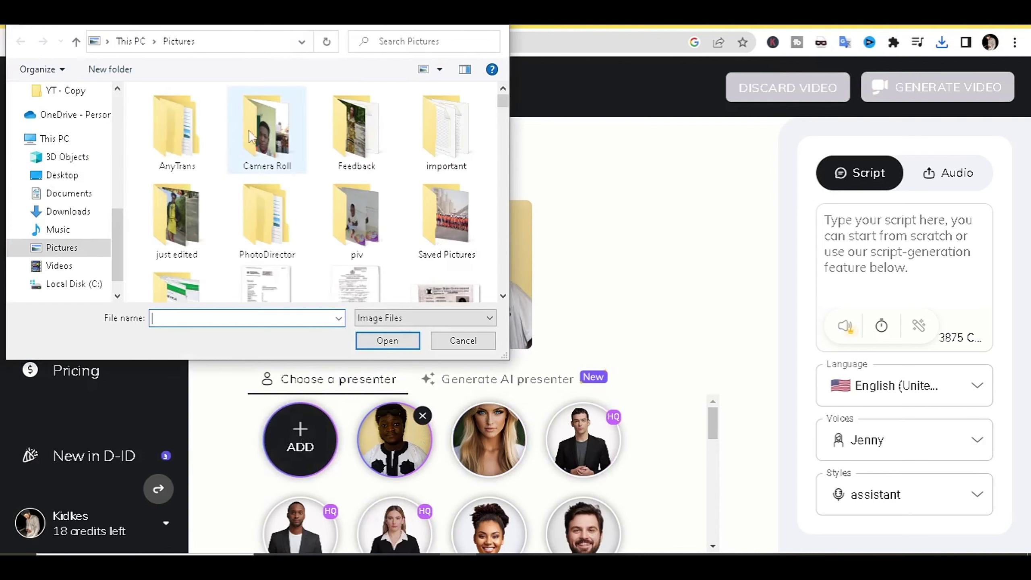
pyautogui.click(87, 217)
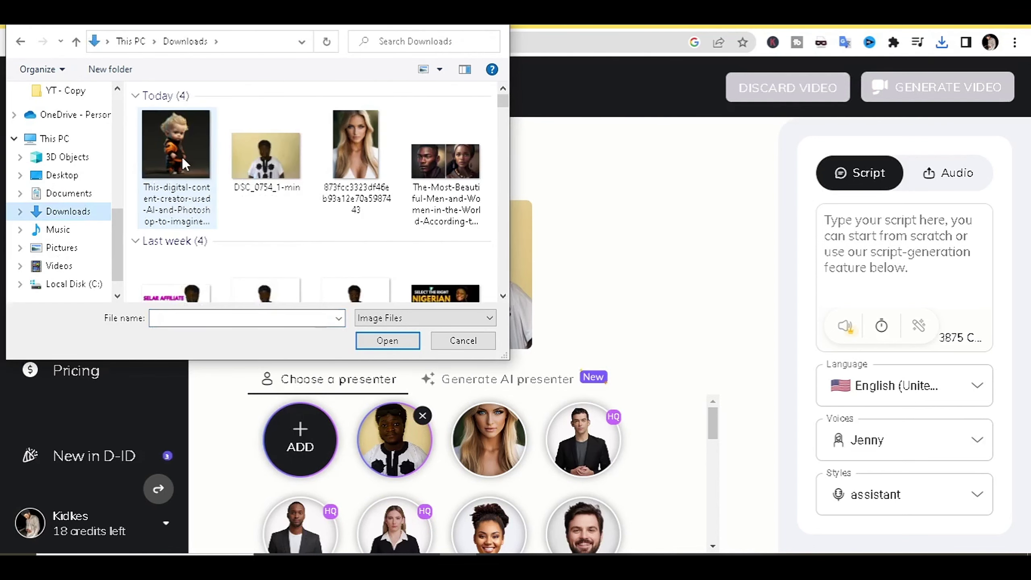
pyautogui.doubleClick(182, 156)
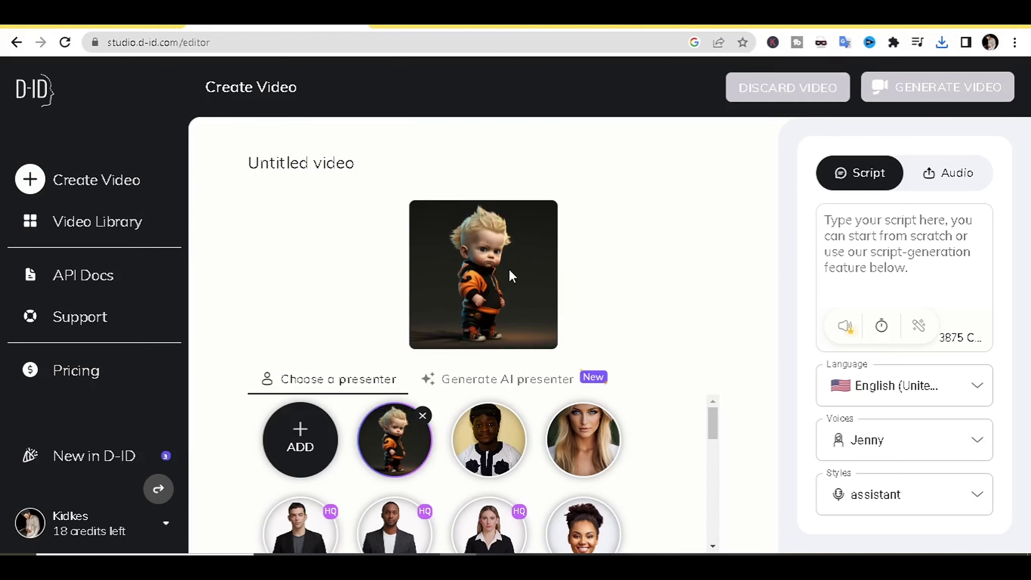
# - Upload the ElevenLabs voice clip from Downloads as the video's audio and request generation
pyautogui.click(957, 173)
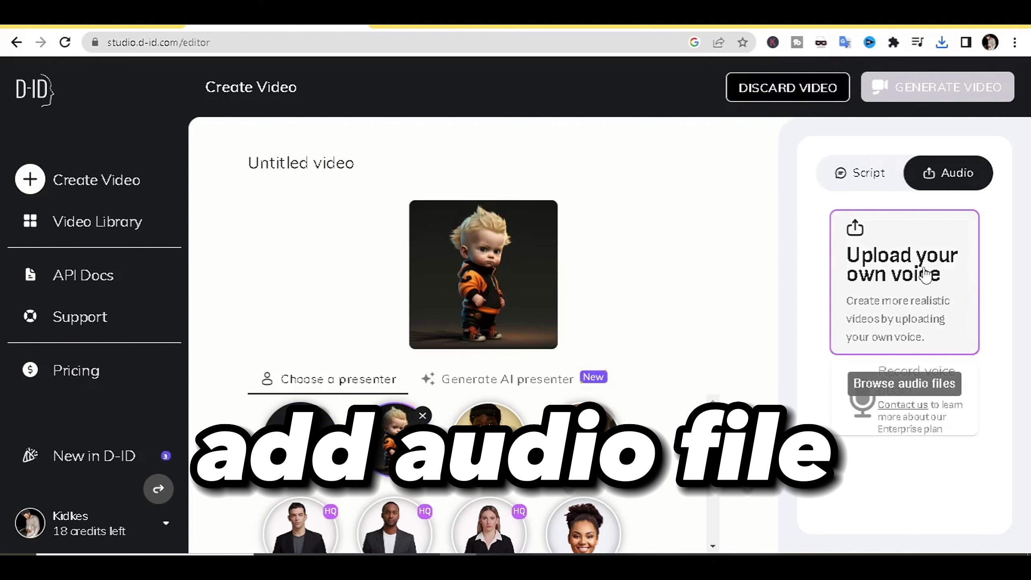
pyautogui.click(924, 273)
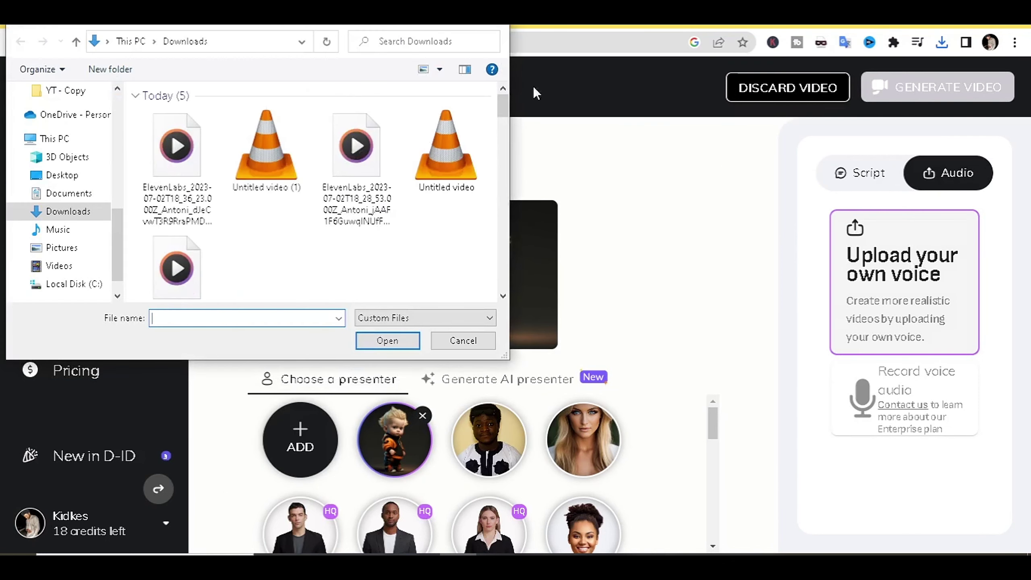
pyautogui.doubleClick(196, 150)
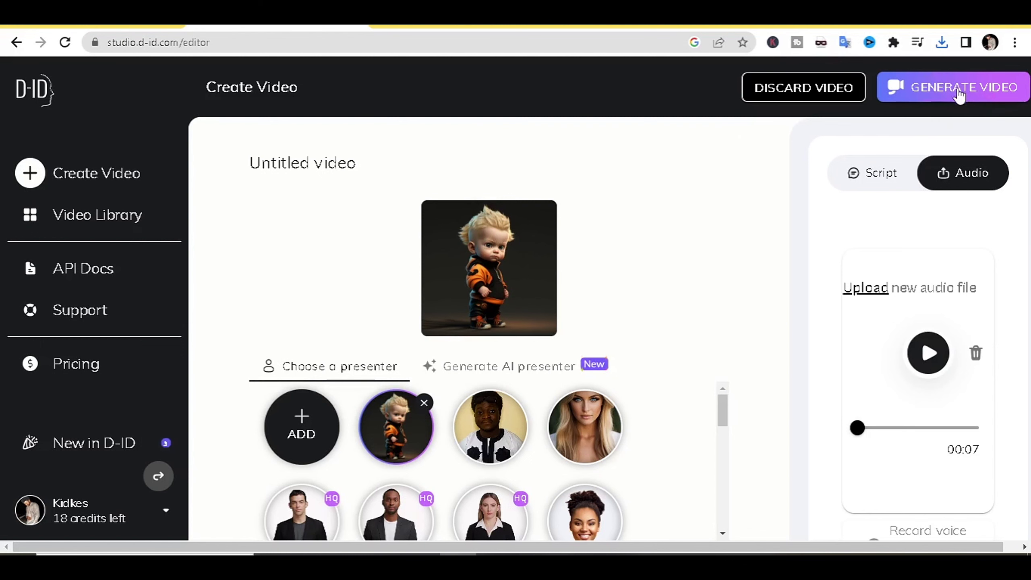
pyautogui.click(958, 96)
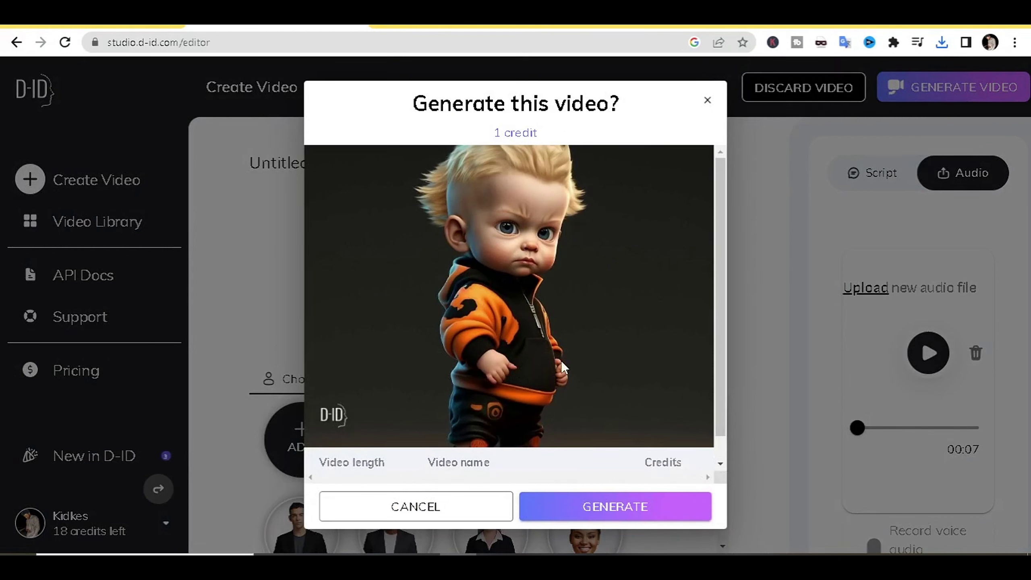
# - Confirm generating the talking baby video for 1 credit
pyautogui.click(649, 504)
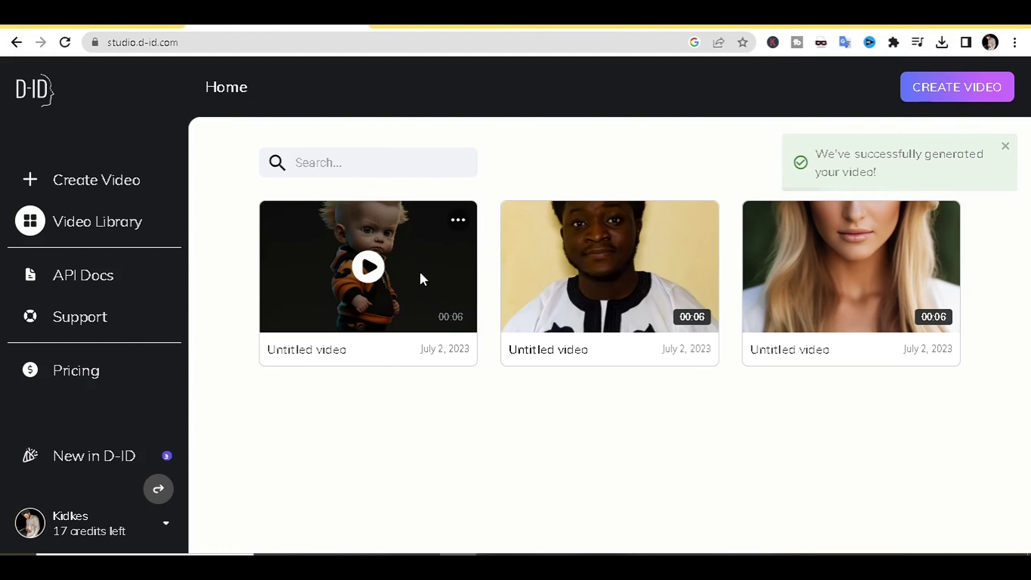
# - Play the new baby video in the viewer and download it
pyautogui.click(365, 276)
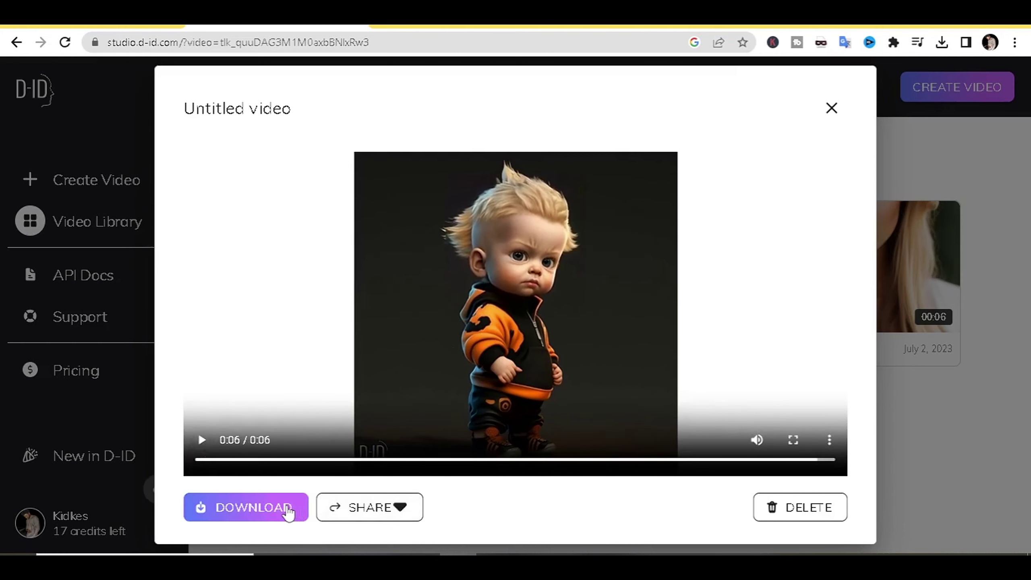
pyautogui.click(289, 503)
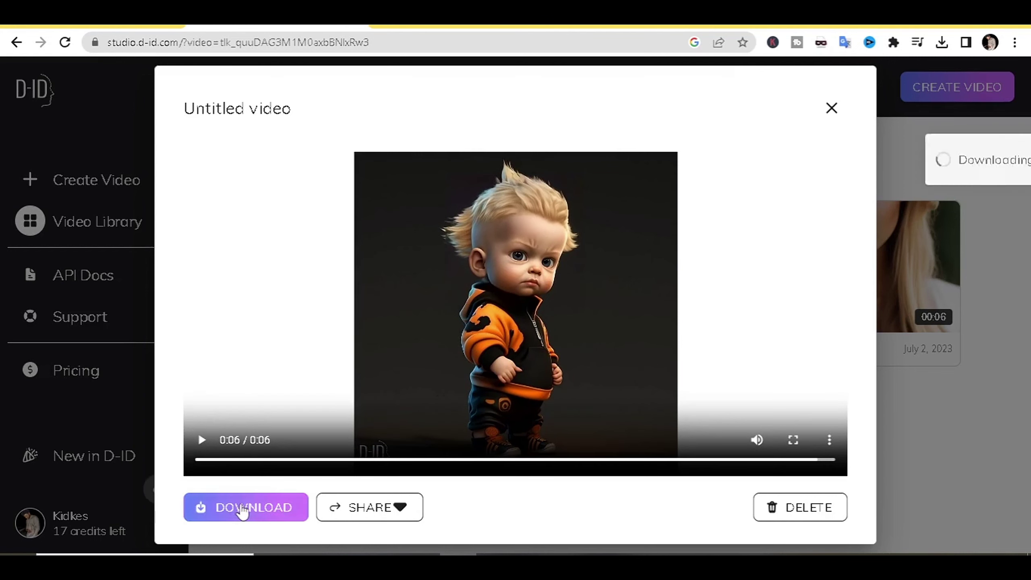